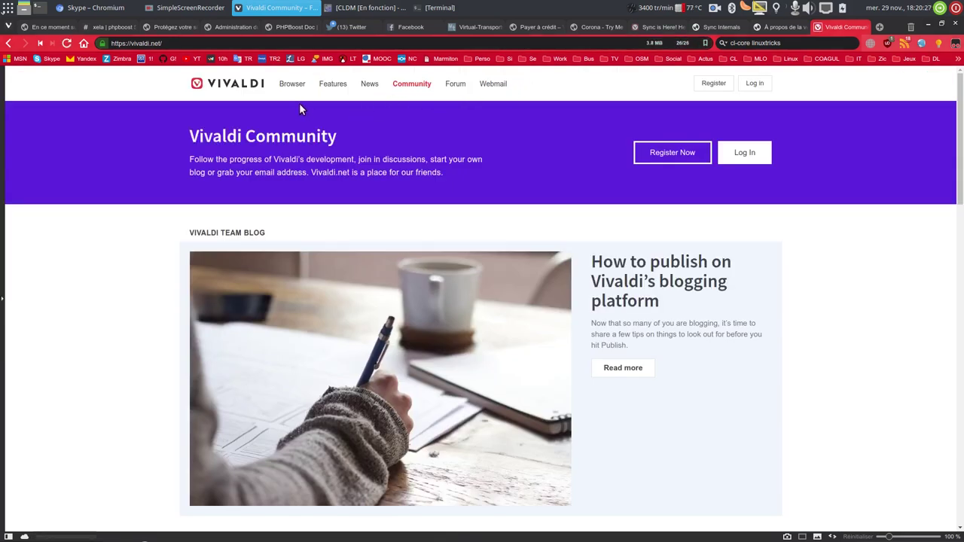
Step: Open the Vivaldi news post on the Snapshot 1.14.1030.3 Sync release and examine its details, download links and changelog
click(369, 87)
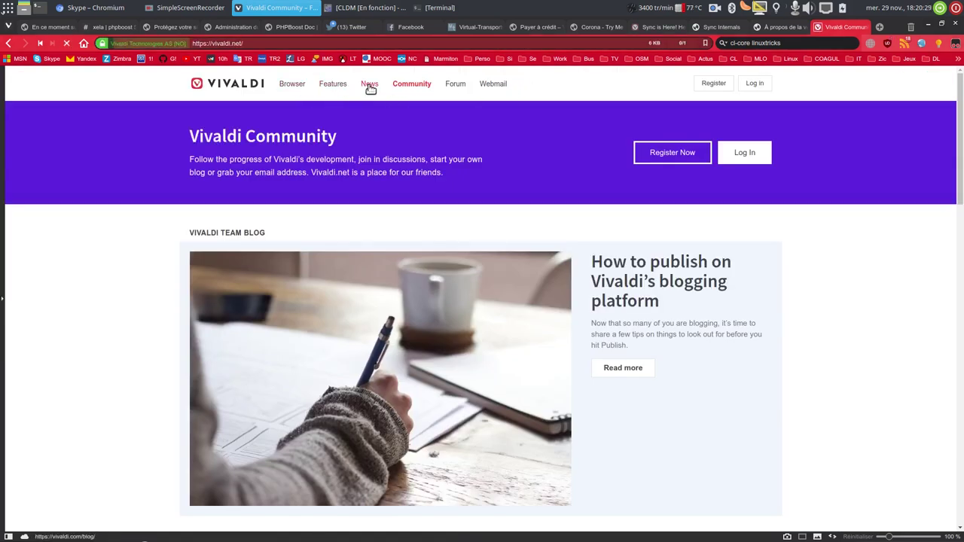
click(317, 322)
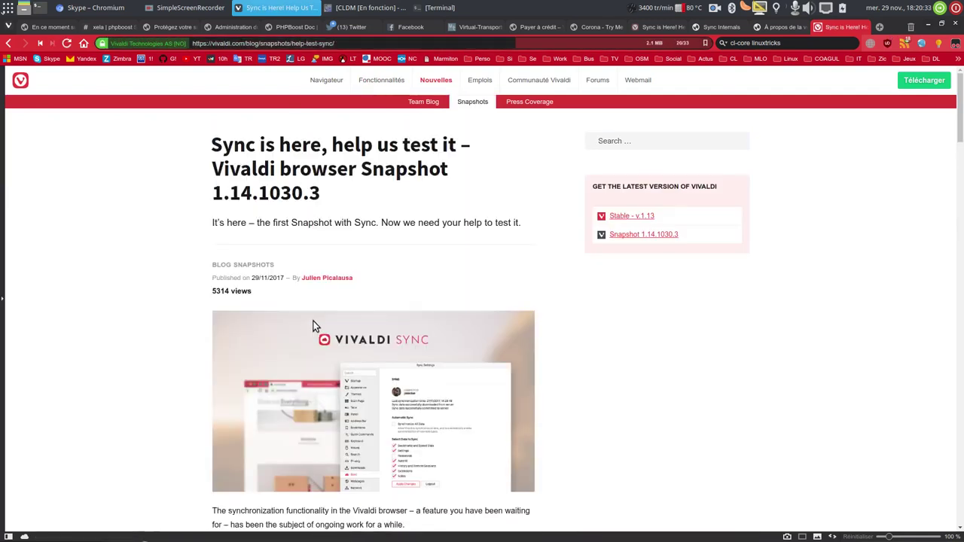
scroll(156, 268, down, 8)
scroll(158, 270, down, 15)
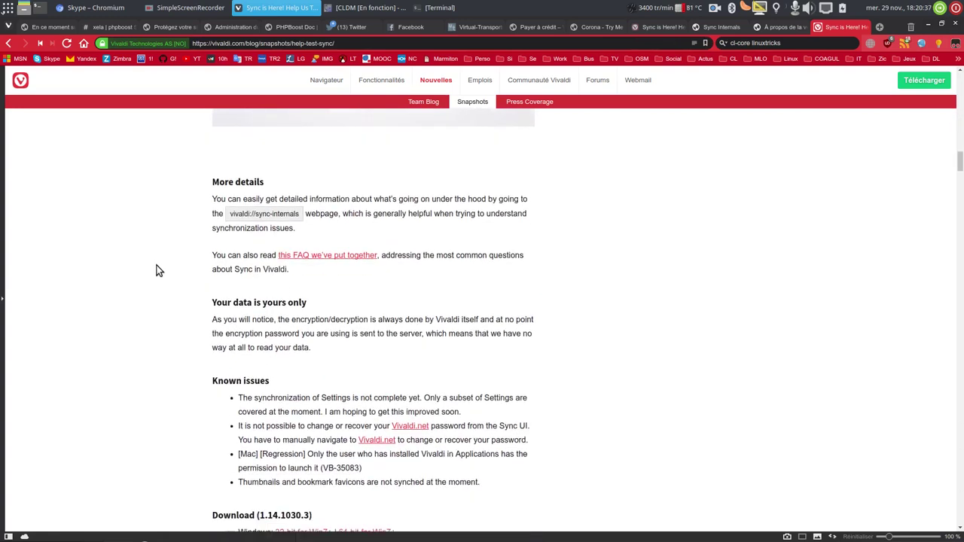
scroll(158, 268, down, 5)
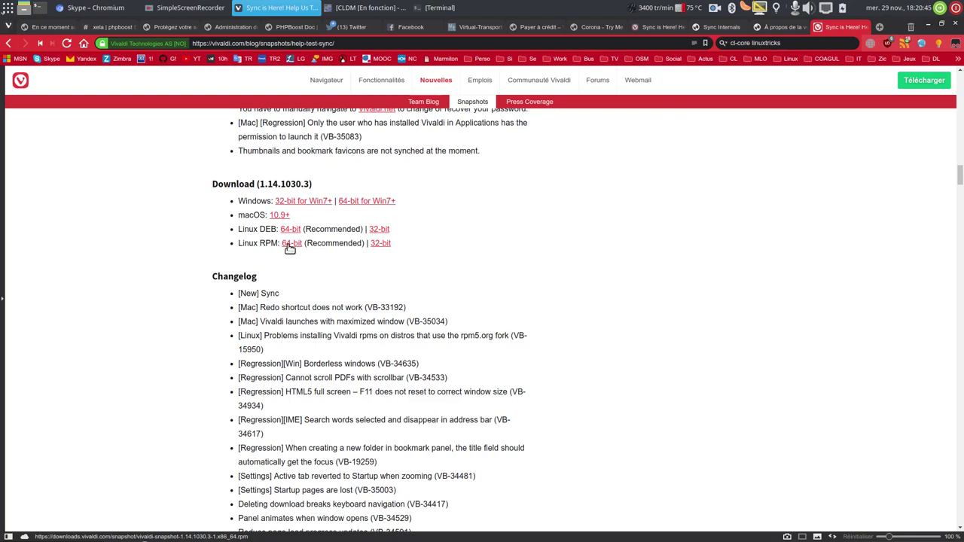
scroll(289, 248, down, 3)
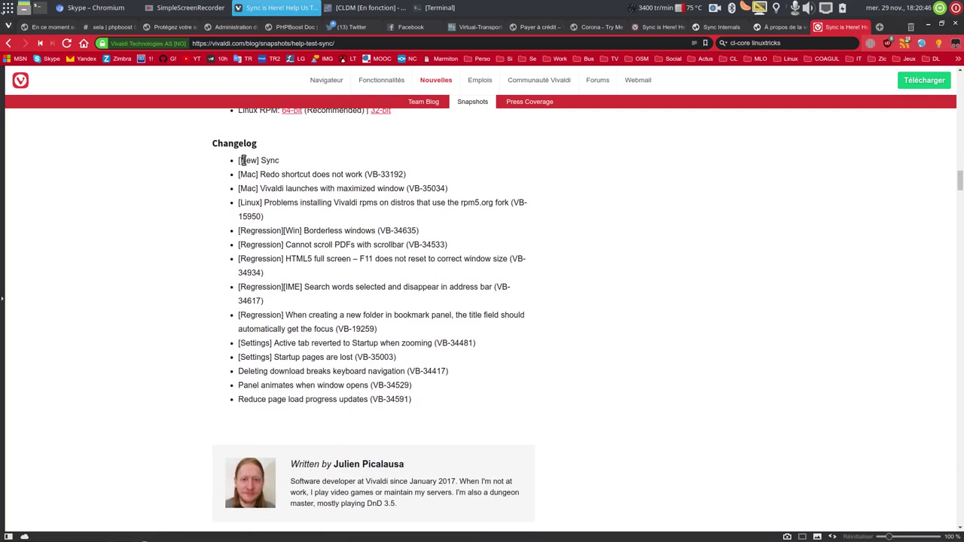
double_click(265, 160)
Step: Check the browser's sync status and review its Synchronisation settings
mouse_move(25, 536)
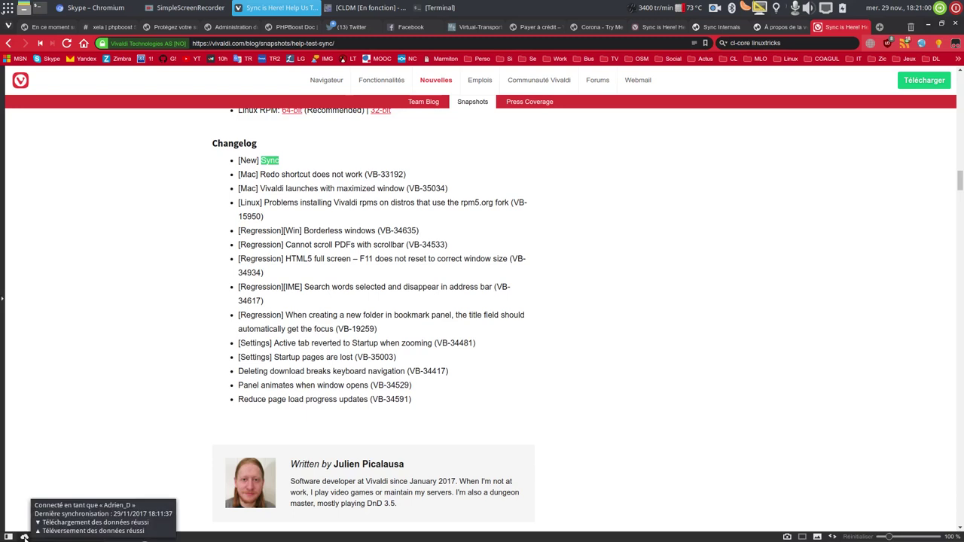
key(ctrl+F12)
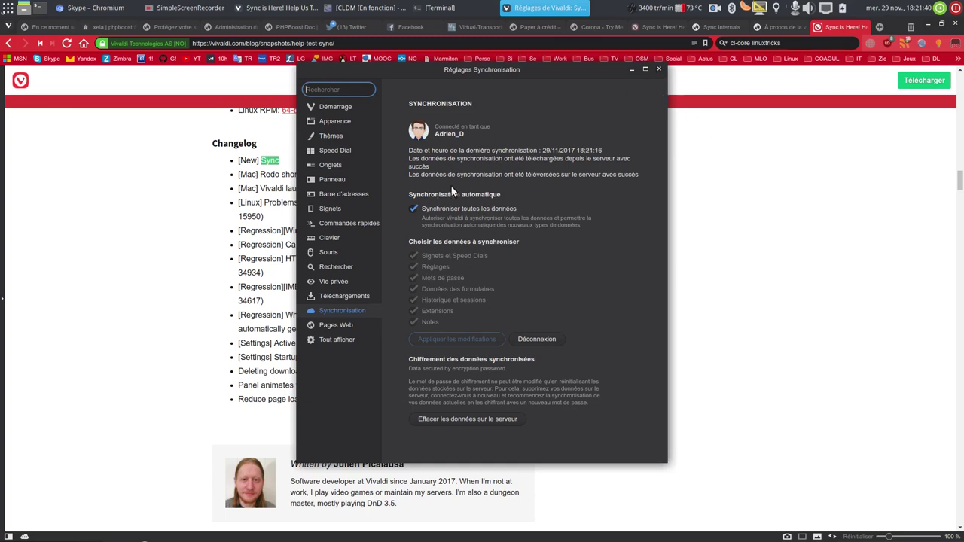
click(658, 71)
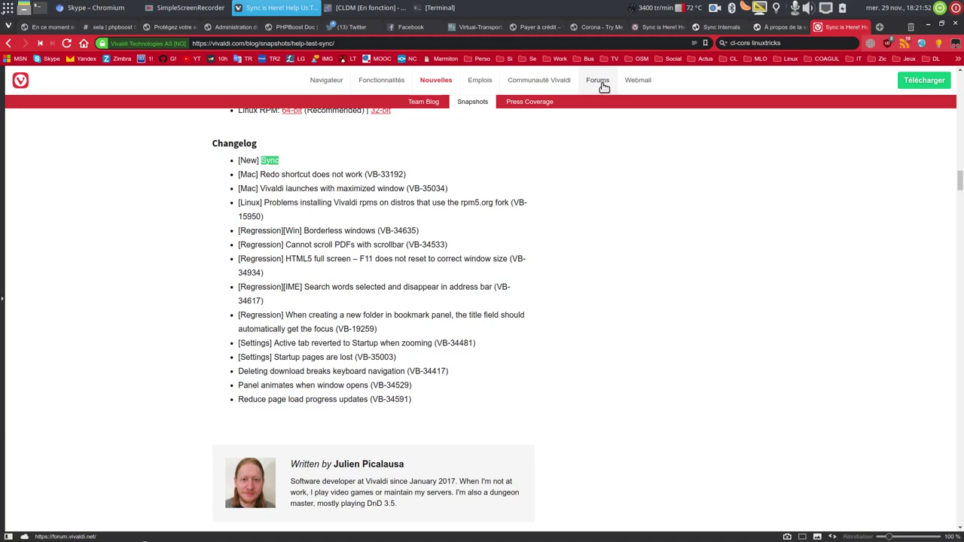
Step: Visit the Vivaldi forum and briefly view the Vivaldi webmail page
click(603, 85)
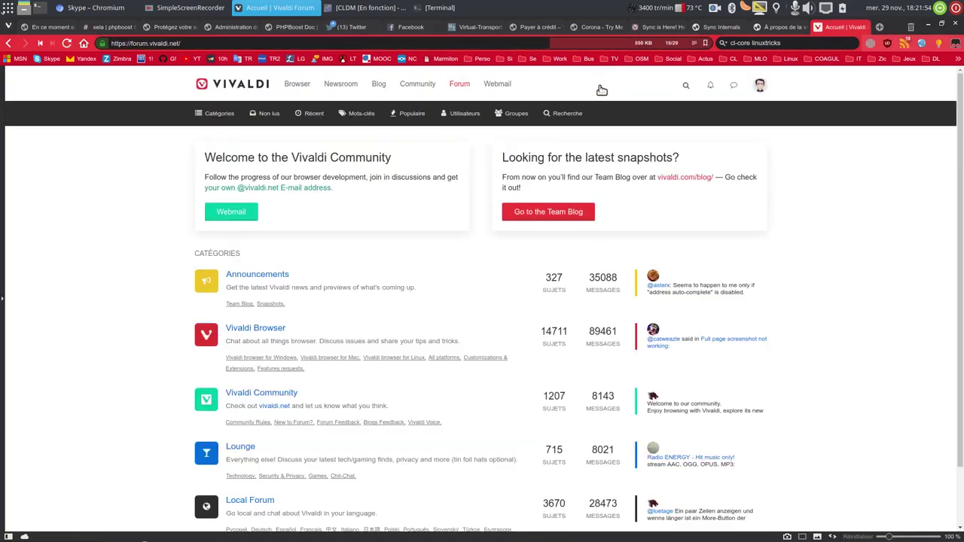
click(494, 85)
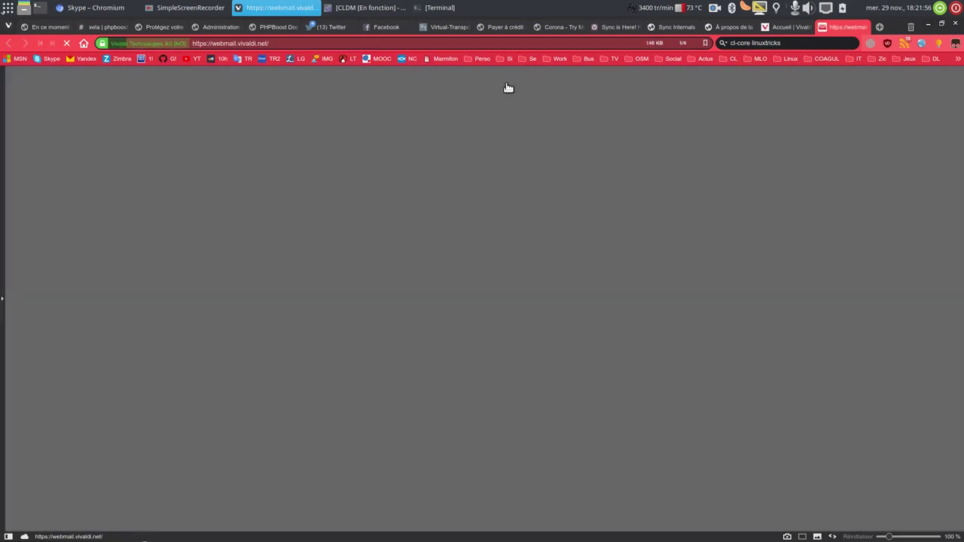
key(ctrl+w)
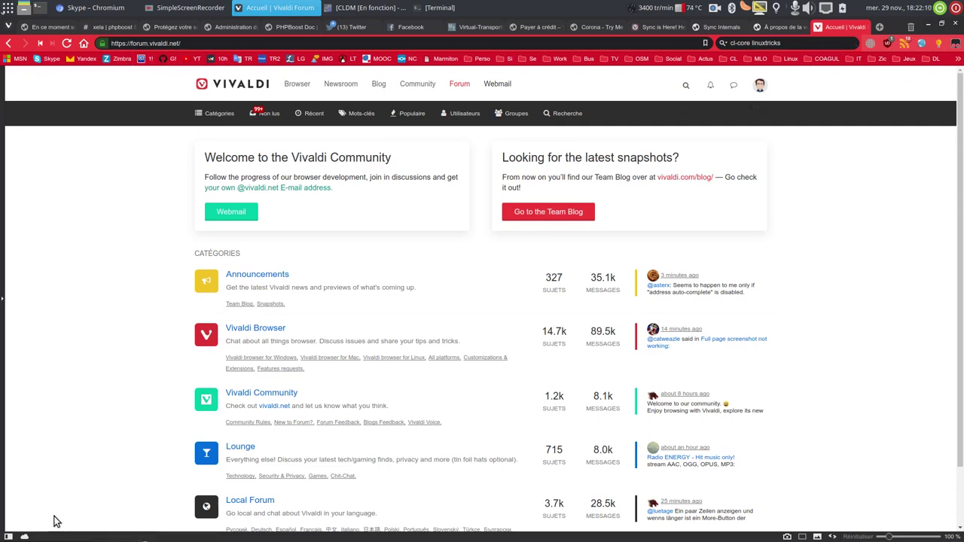
Step: Switch to the CLDM virtual machine, launch Vivaldi there and maximize its window
mouse_move(25, 537)
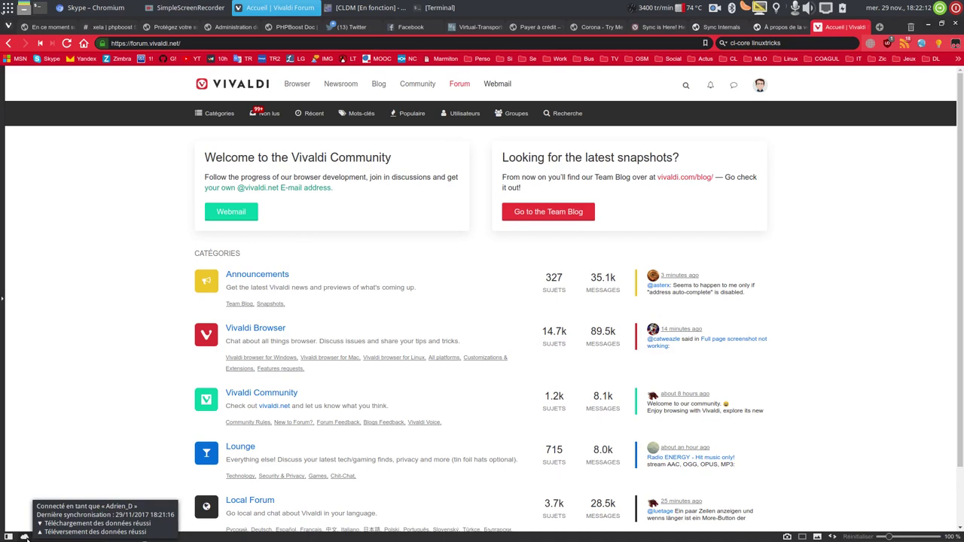
click(279, 8)
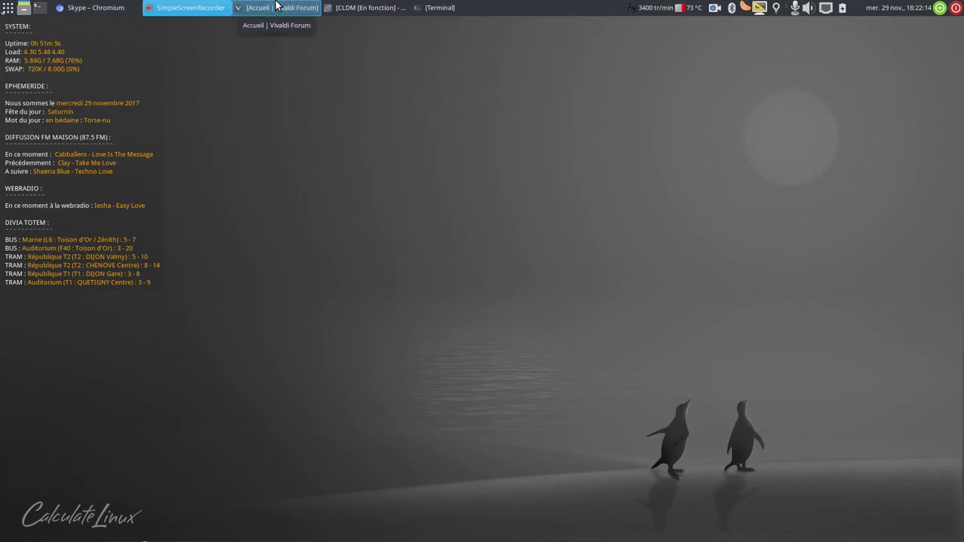
click(387, 7)
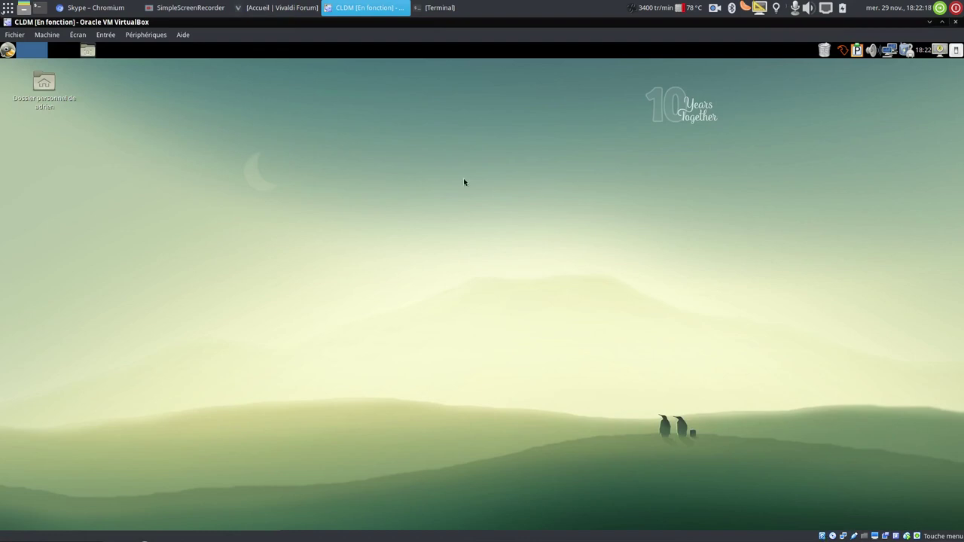
mouse_move(515, 536)
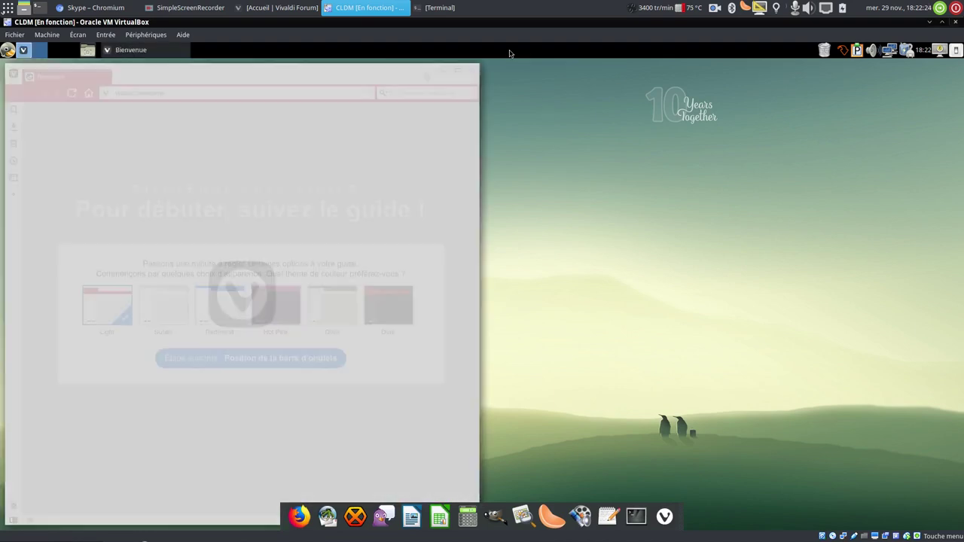
click(457, 70)
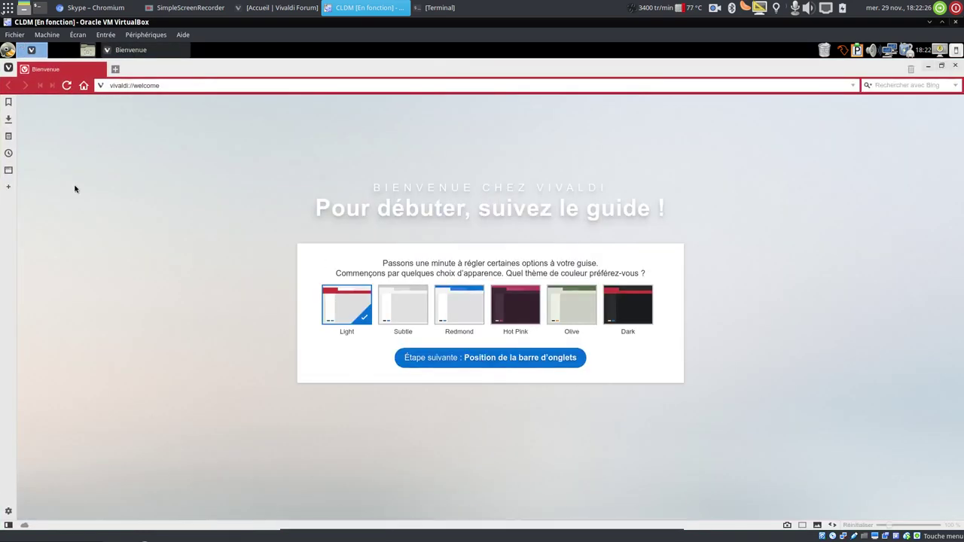
click(896, 85)
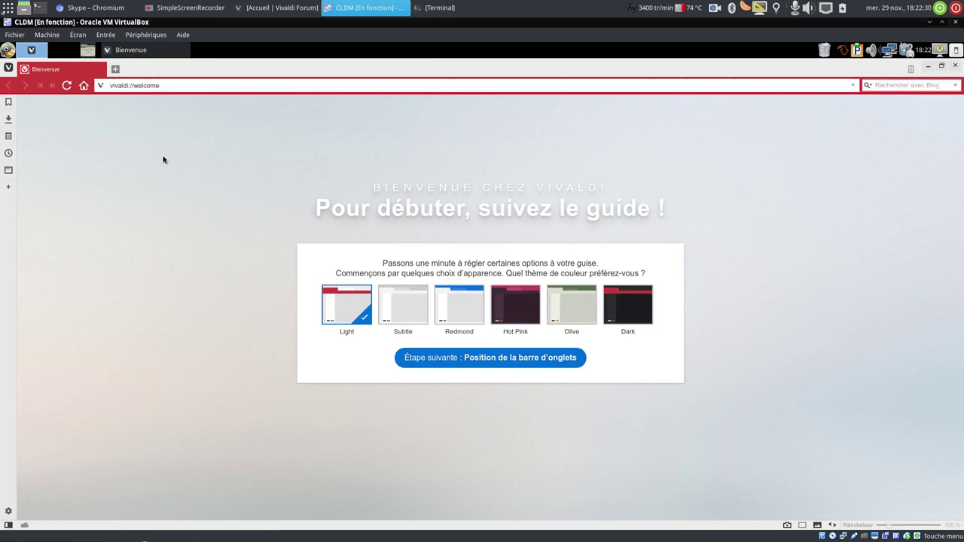
Step: Open the Synchronisation section of Vivaldi's settings
click(10, 68)
mouse_move(40, 122)
click(152, 122)
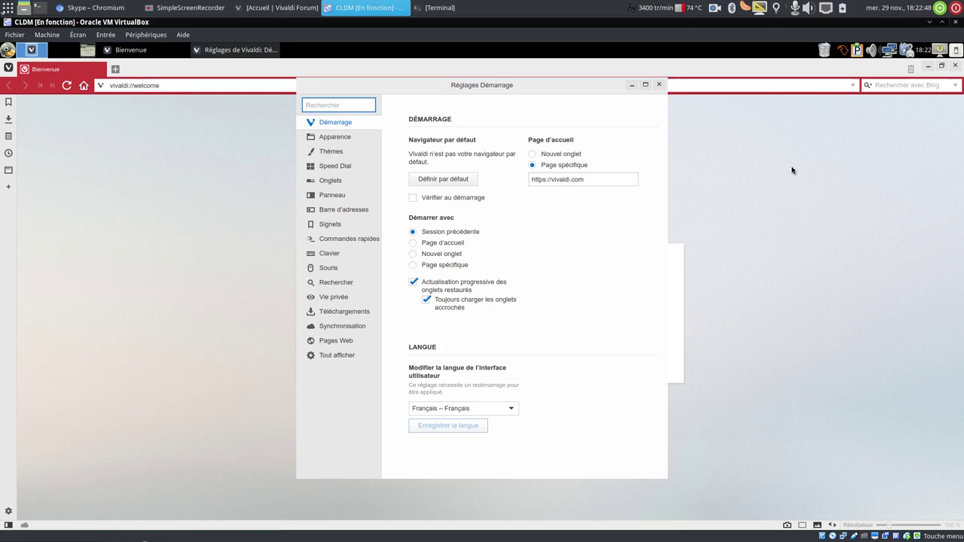
click(358, 329)
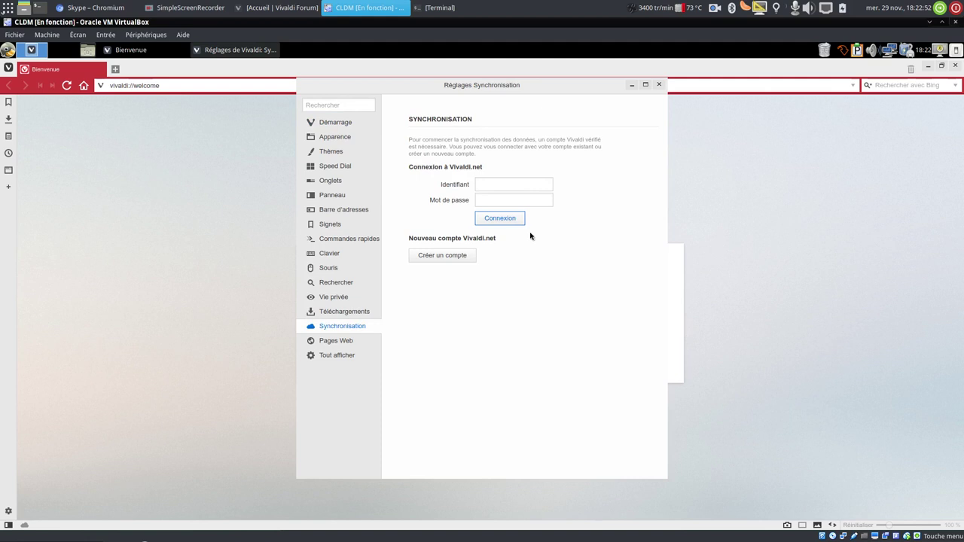
Step: View the Vivaldi.net account registration page and close it again
click(494, 185)
click(441, 257)
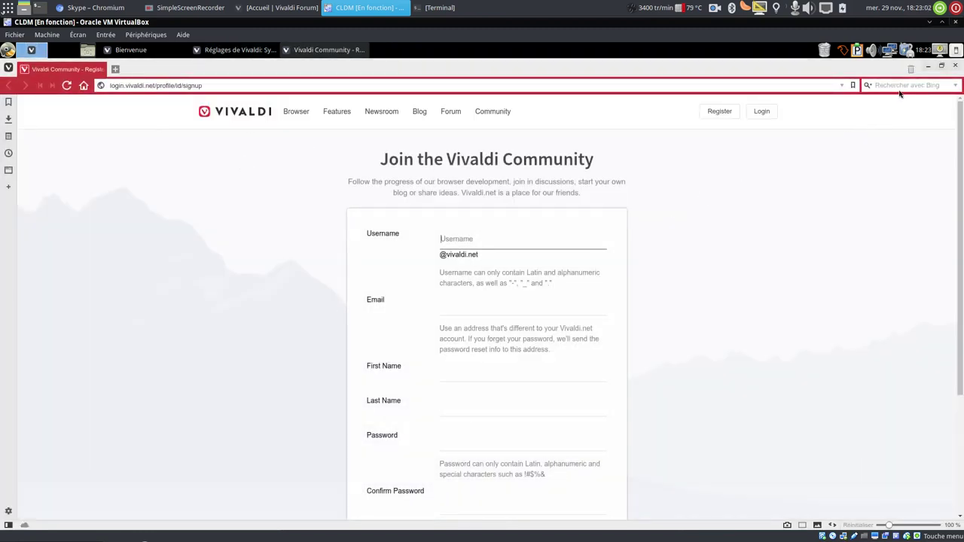
click(953, 67)
Step: Sign in to Vivaldi.net in the Synchronisation settings with the account username and password
click(504, 192)
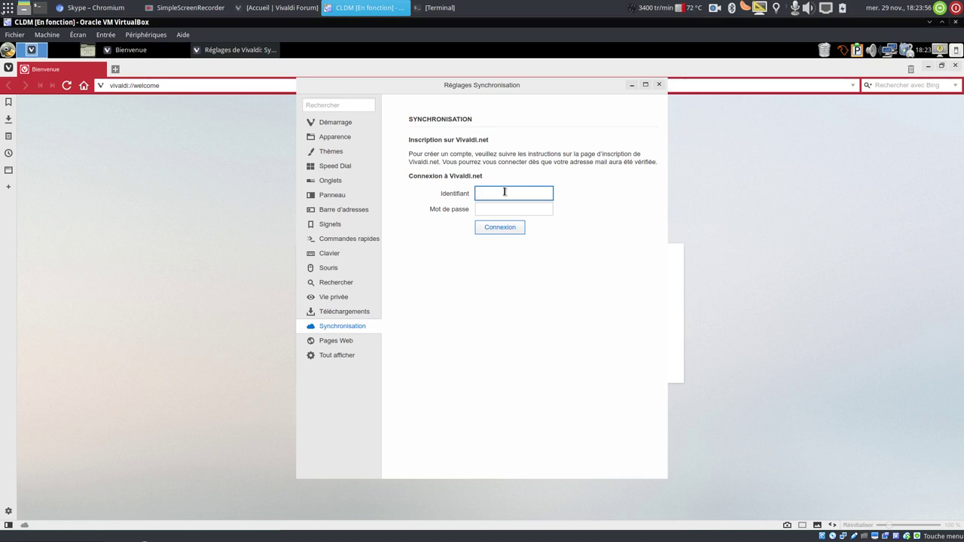
text(Adrien_D)
click(546, 210)
text(••••••••••••••)
key(Return)
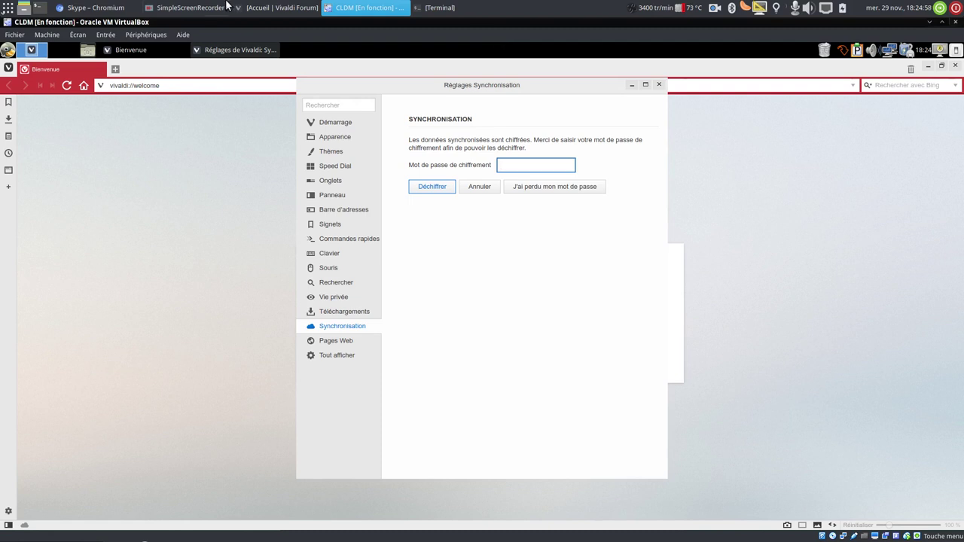
Step: Switch to the host's Vivaldi and review the encryption information in its Synchronisation settings
click(260, 8)
click(7, 26)
mouse_move(42, 84)
click(100, 88)
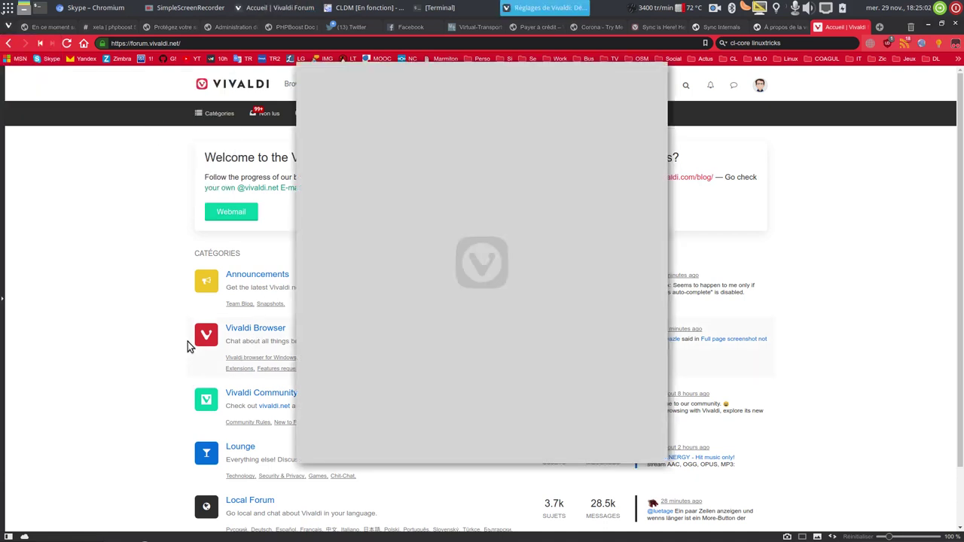
click(331, 311)
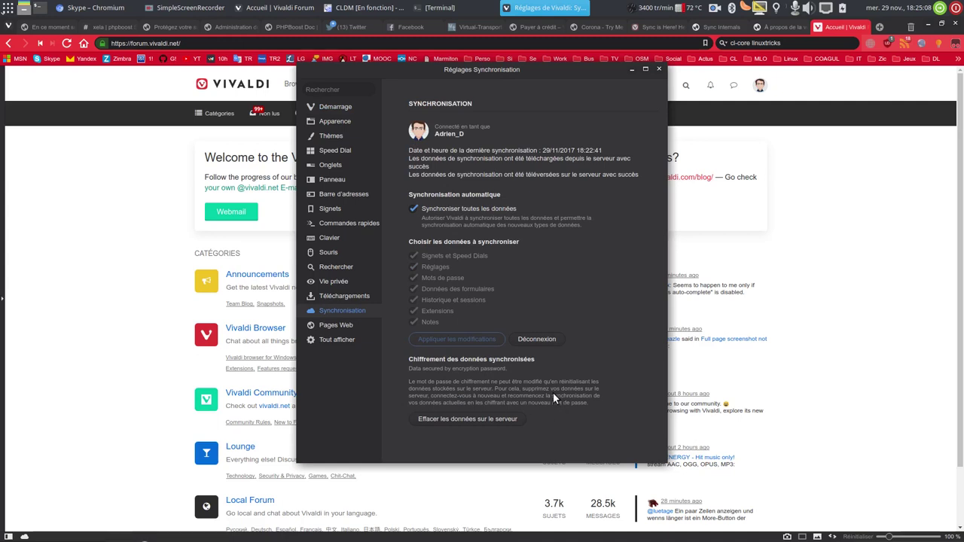
click(658, 71)
Step: Return to the CLDM virtual machine and decrypt the synced data with the encryption password
click(361, 8)
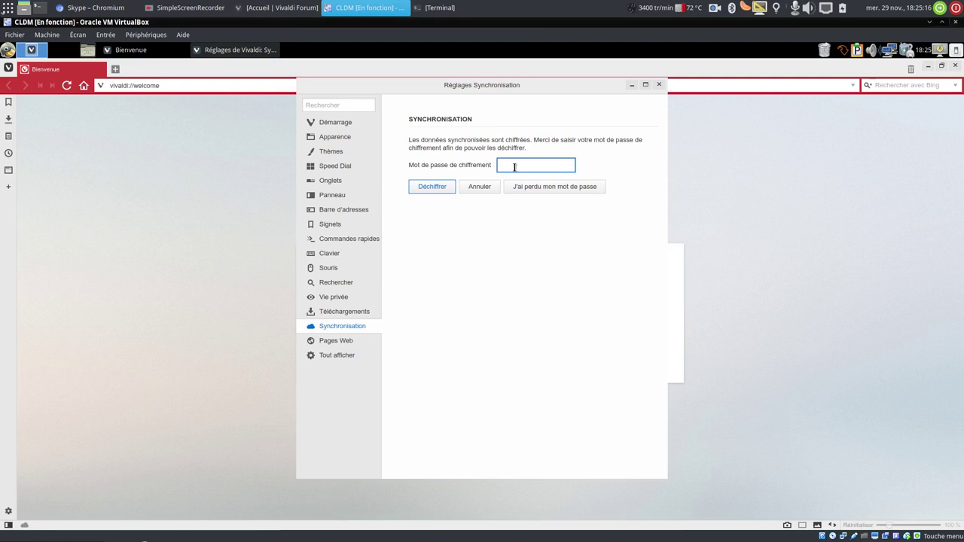
text(•••••••••••)
click(430, 186)
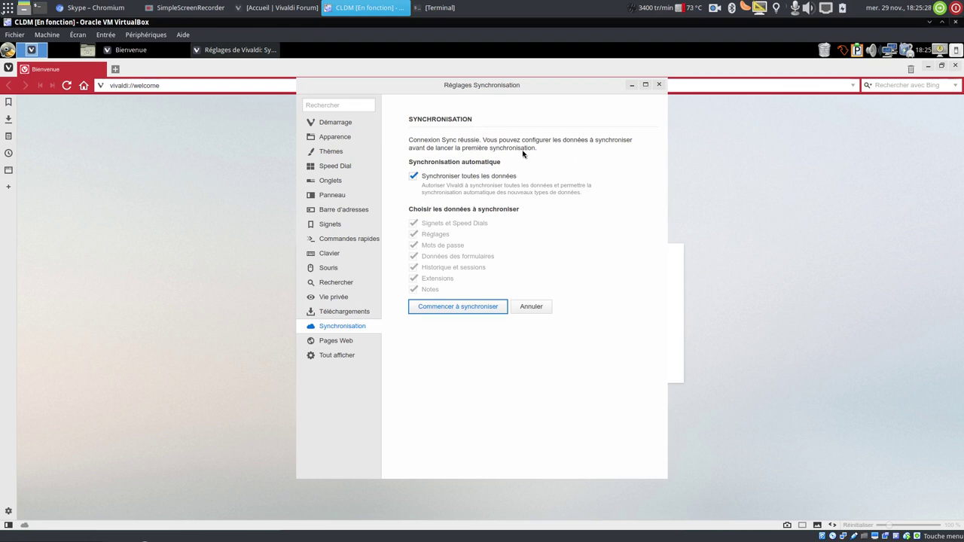
Step: Start synchronizing all data, close the settings and show the bookmarks list
click(457, 305)
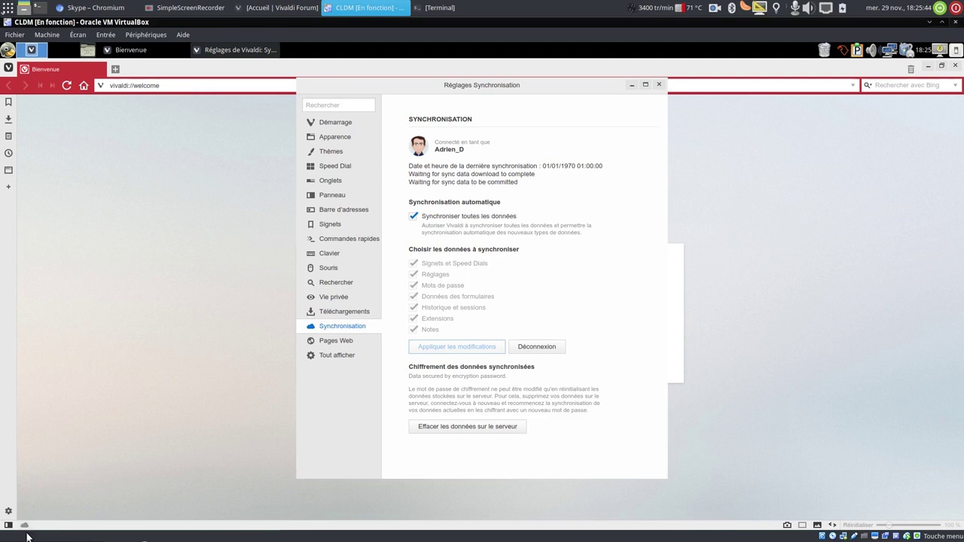
mouse_move(26, 527)
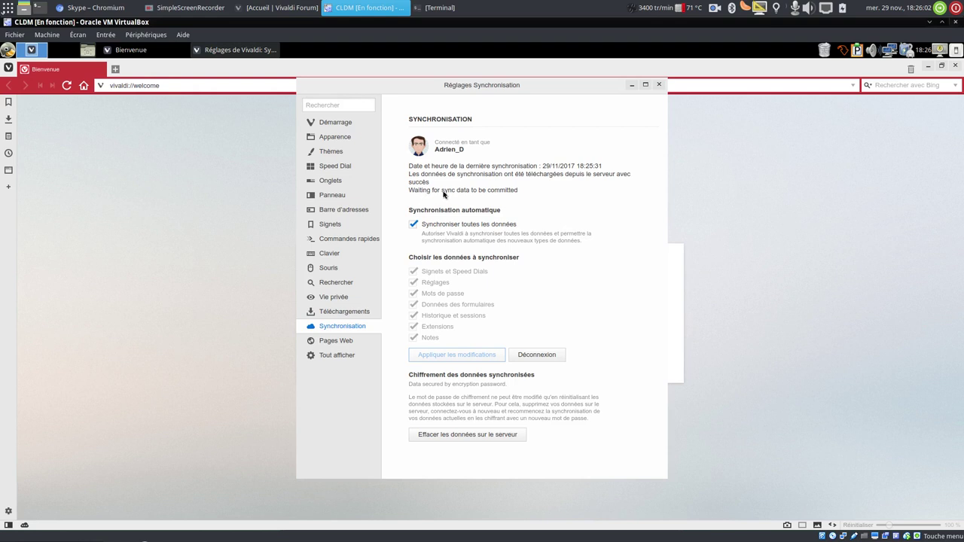
click(658, 85)
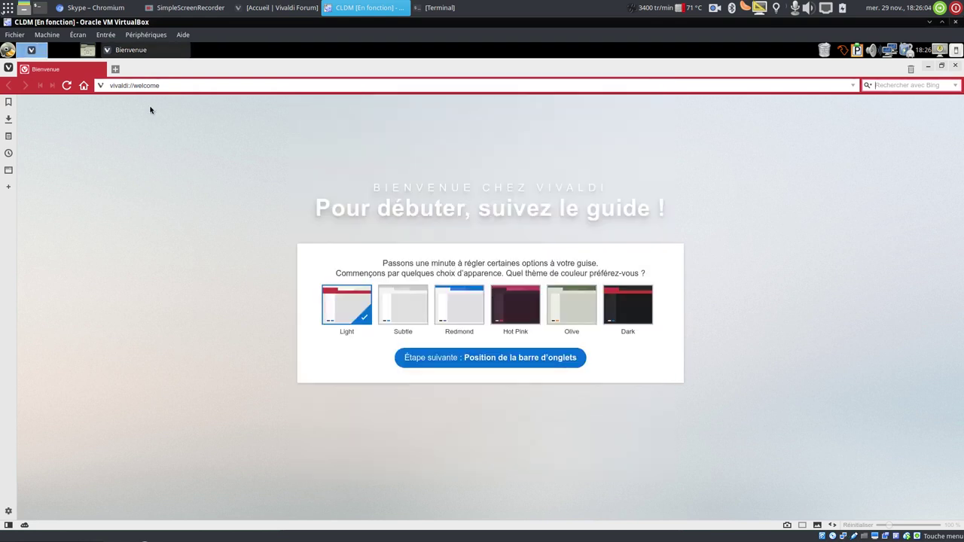
click(8, 103)
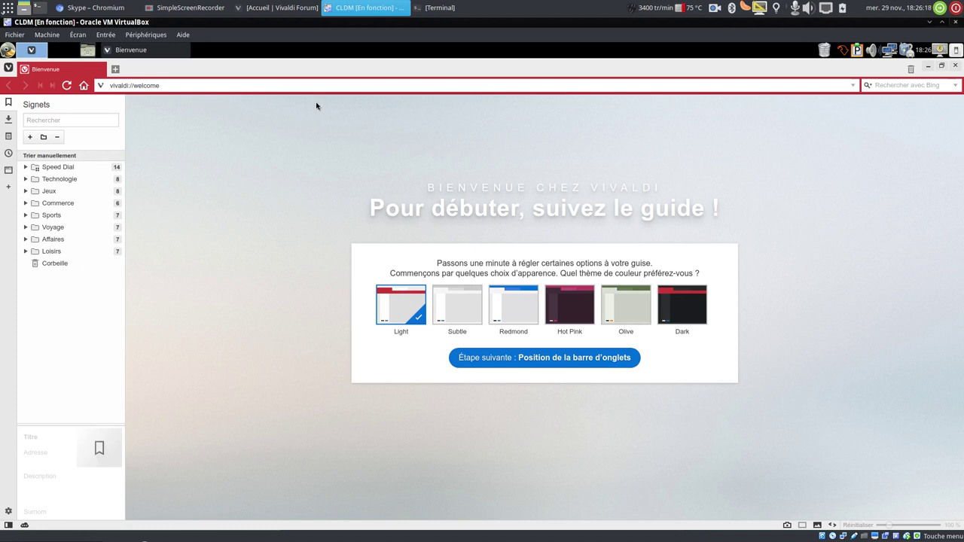
Step: In the host's Vivaldi, open a new tab and send it to a separate window, then return to the CLDM virtual machine
click(286, 7)
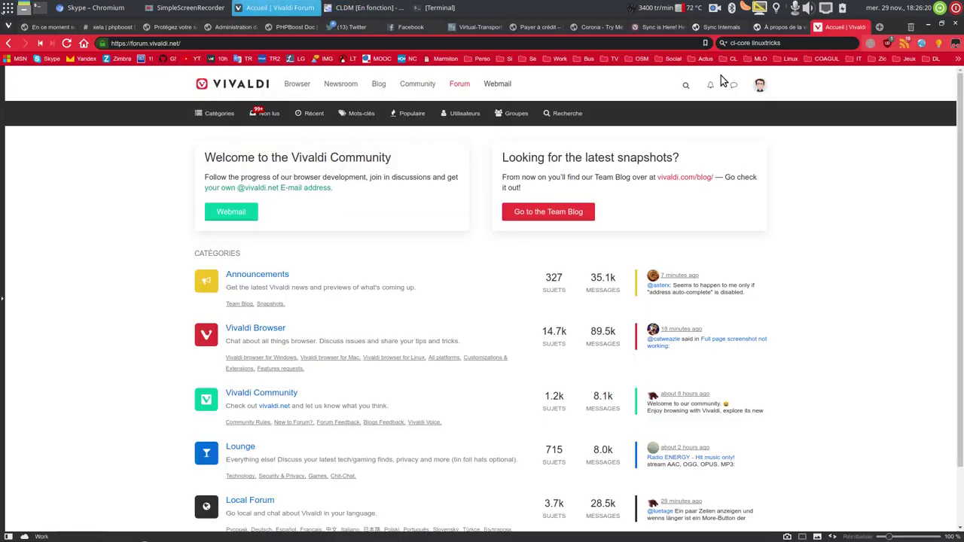
click(877, 28)
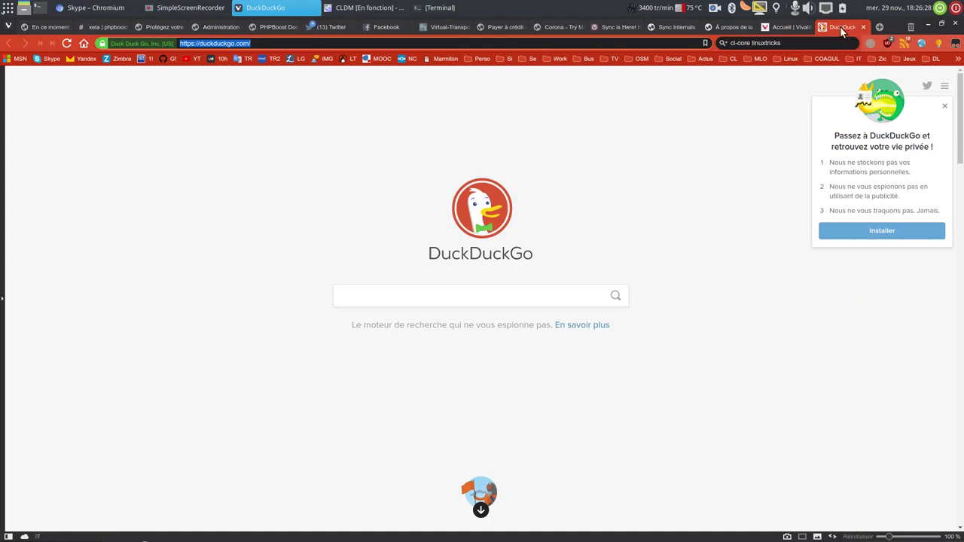
right_click(839, 27)
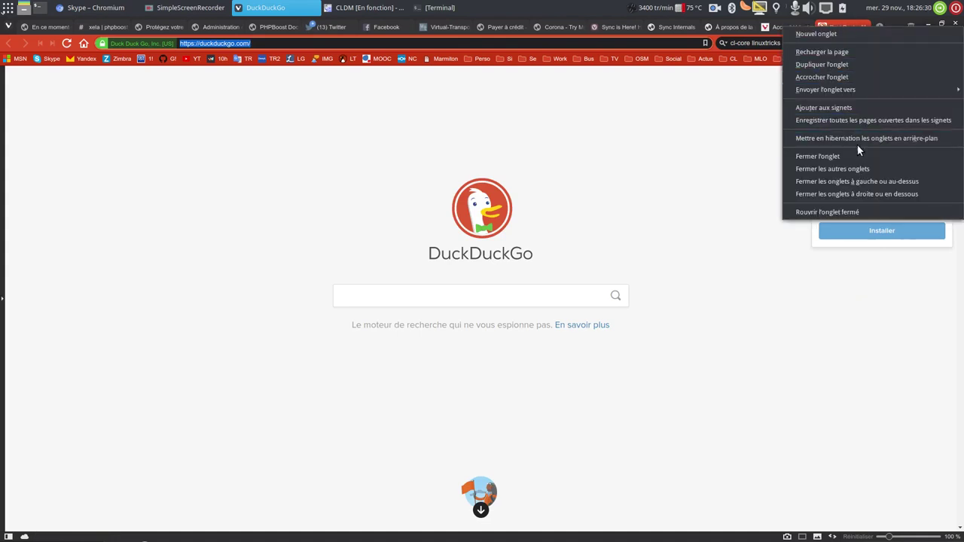
mouse_move(856, 90)
click(747, 89)
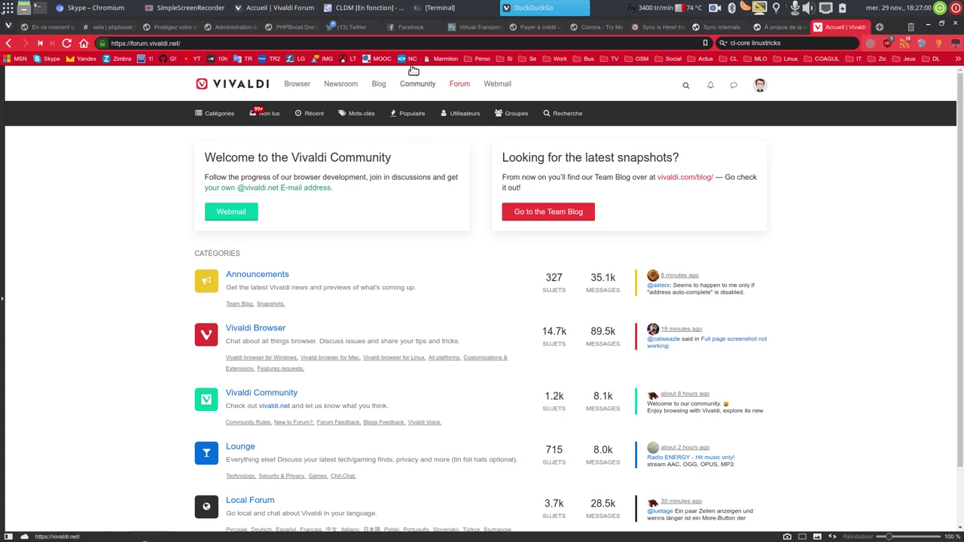
click(352, 8)
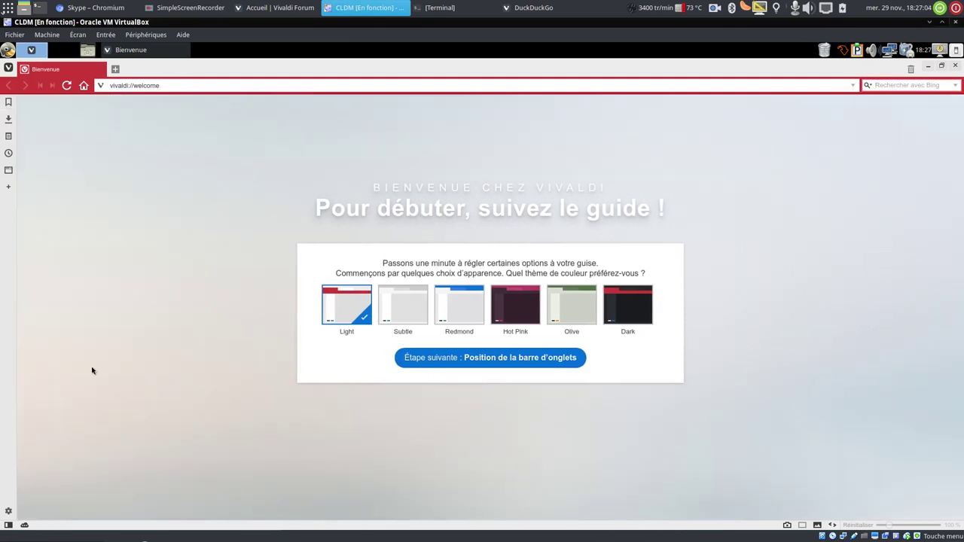
Step: In the host's Vivaldi, open the account's Twitter profile and enlarge the Avast alert image, then return to the CLDM virtual machine
mouse_move(25, 527)
click(284, 11)
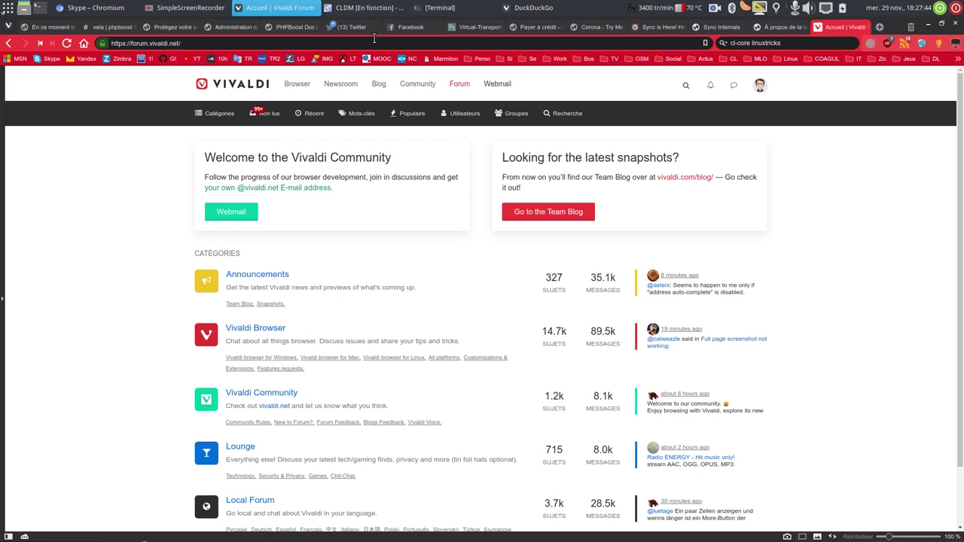
click(350, 29)
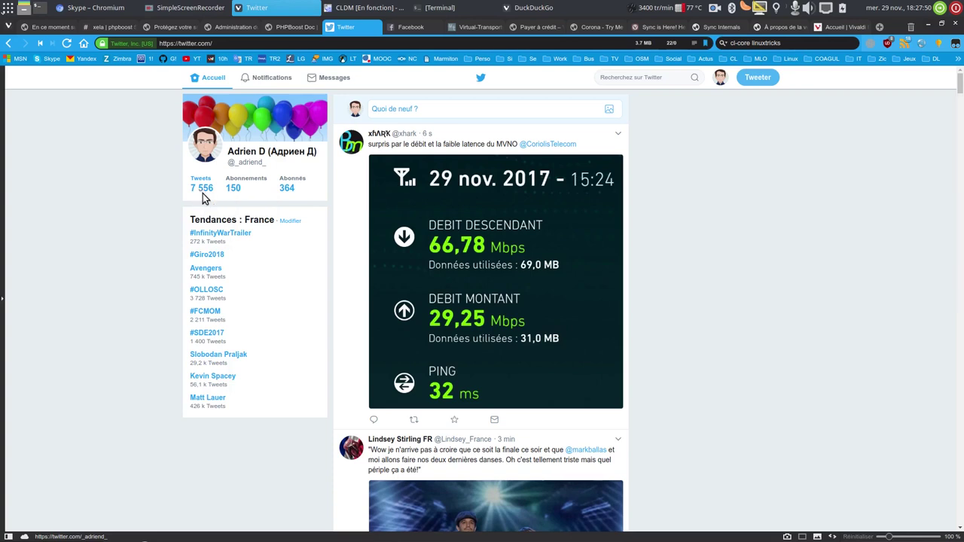
click(202, 194)
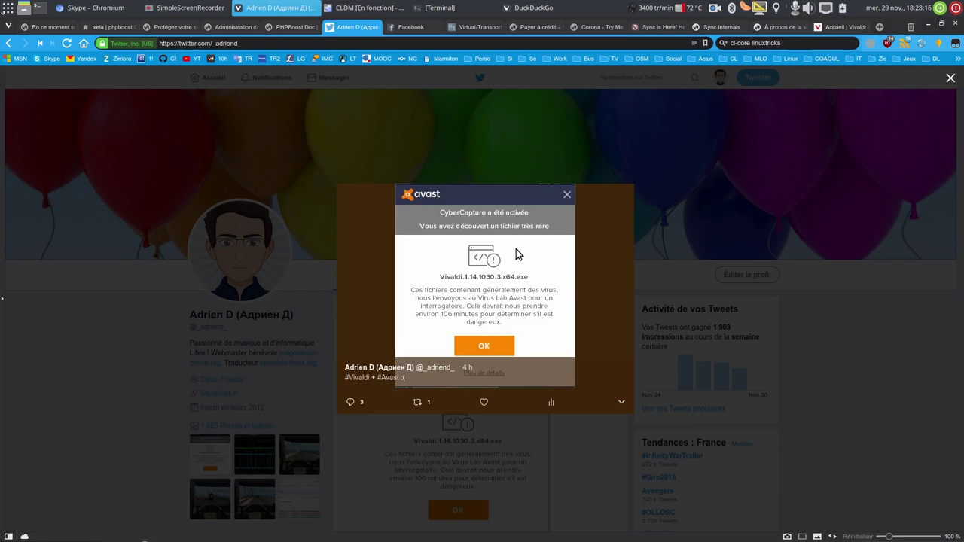
click(931, 26)
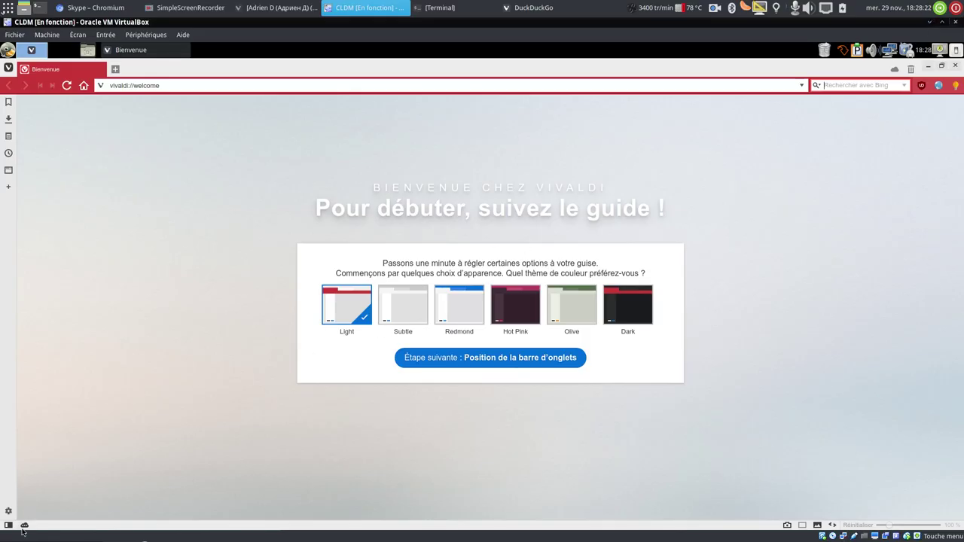
Step: Show and hide the synced bookmarks list, and close the Browsec and Tampermonkey welcome tabs opened by the synced extensions
click(8, 102)
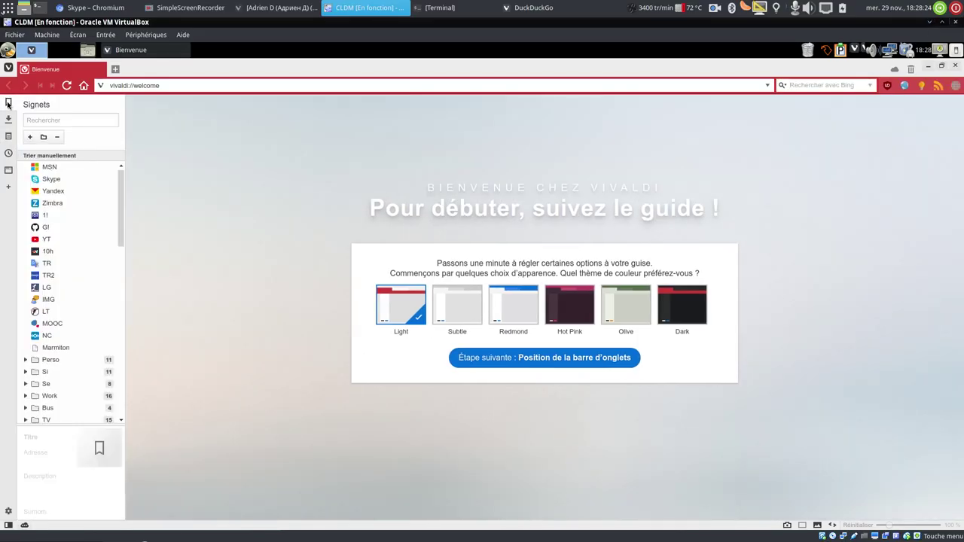
click(8, 102)
click(929, 85)
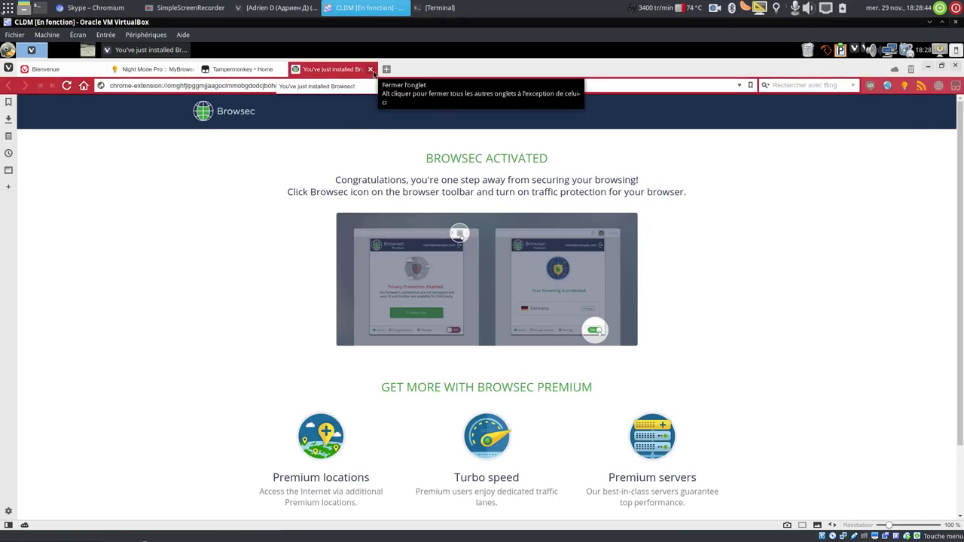
click(370, 69)
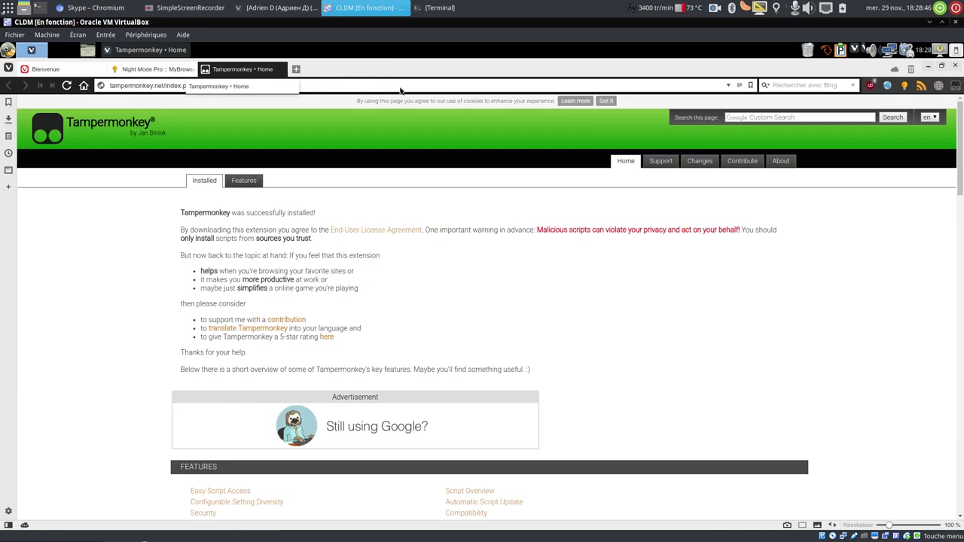
click(282, 70)
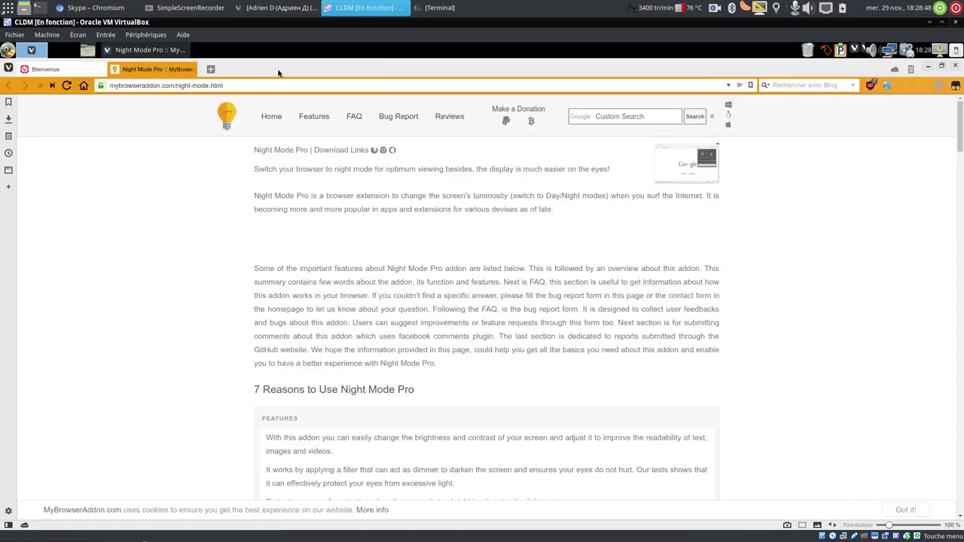
Step: Check the installed userscripts in Tampermonkey's dashboard, then close the dashboard and the Night Mode Pro tab
click(958, 90)
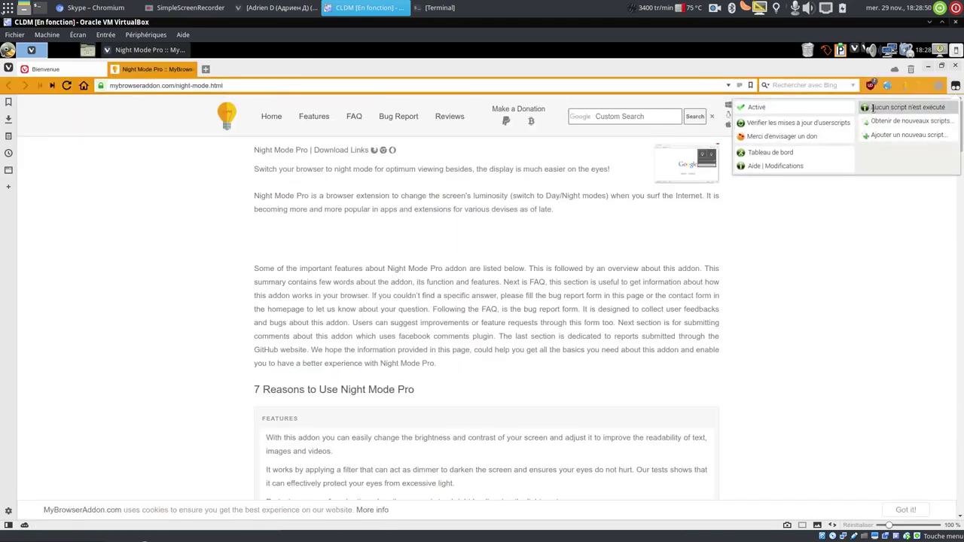
click(782, 154)
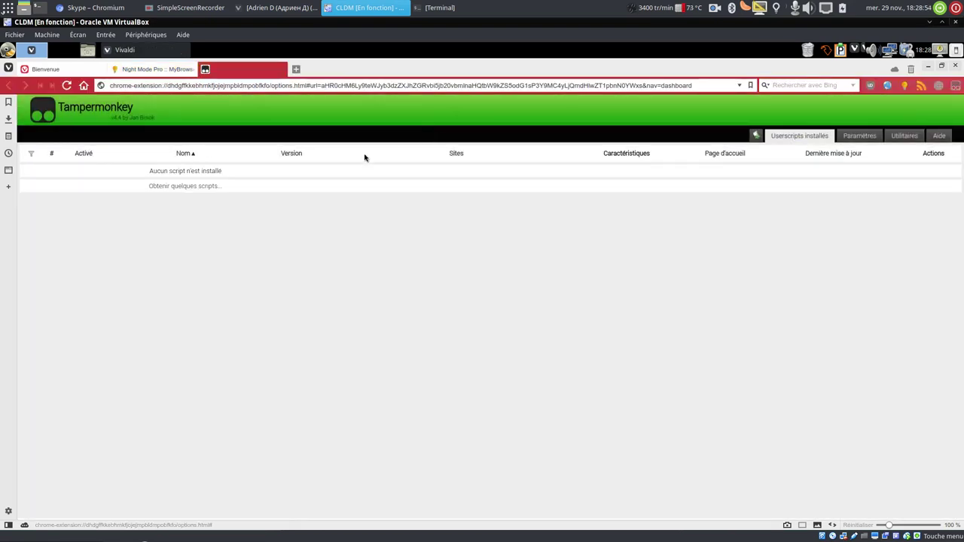
click(281, 70)
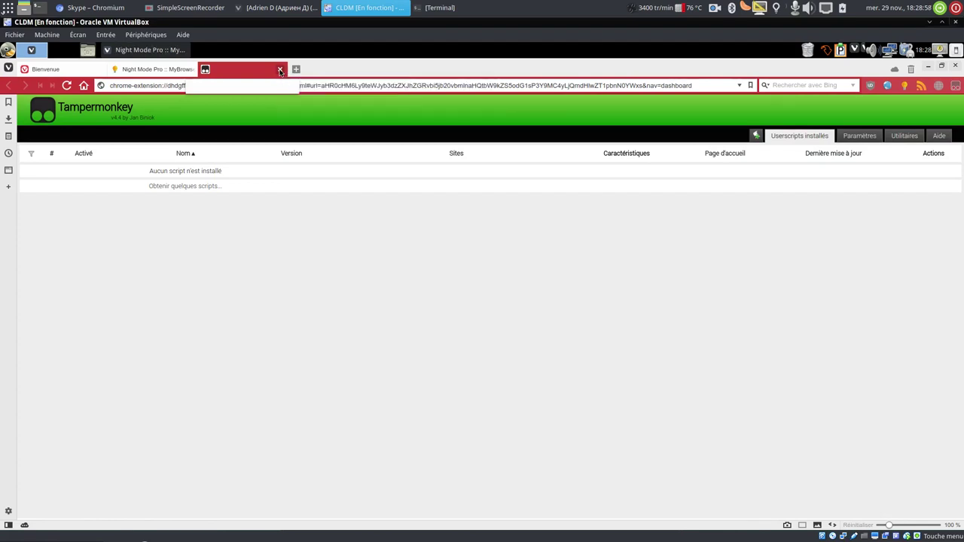
click(191, 70)
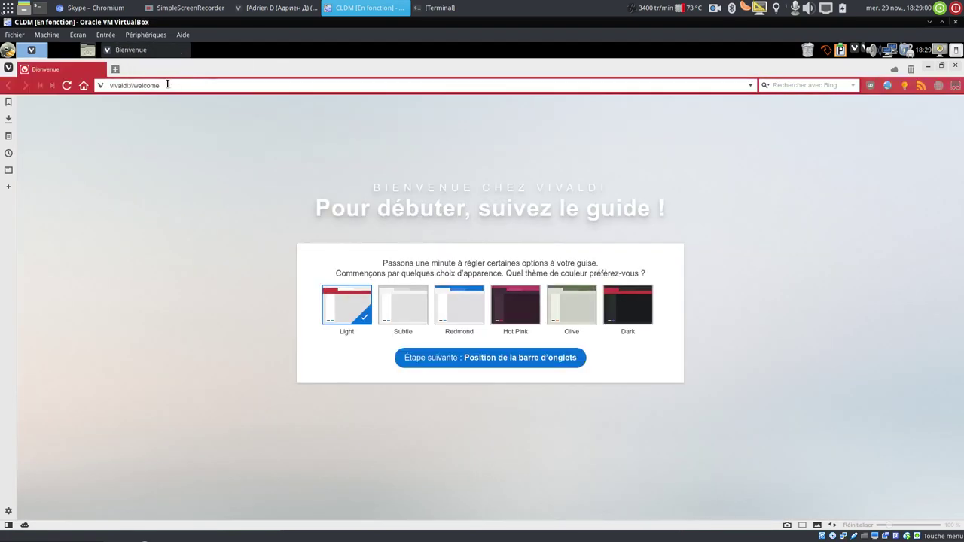
Step: Show and hide the bookmarks list, then close the enlarged tweet image in the host's Vivaldi and return to the CLDM virtual machine
click(8, 105)
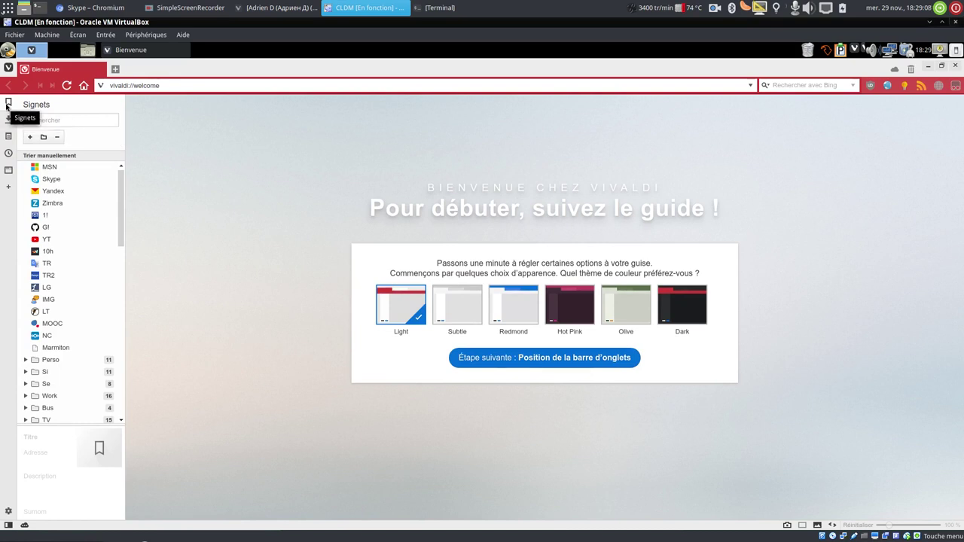
click(8, 103)
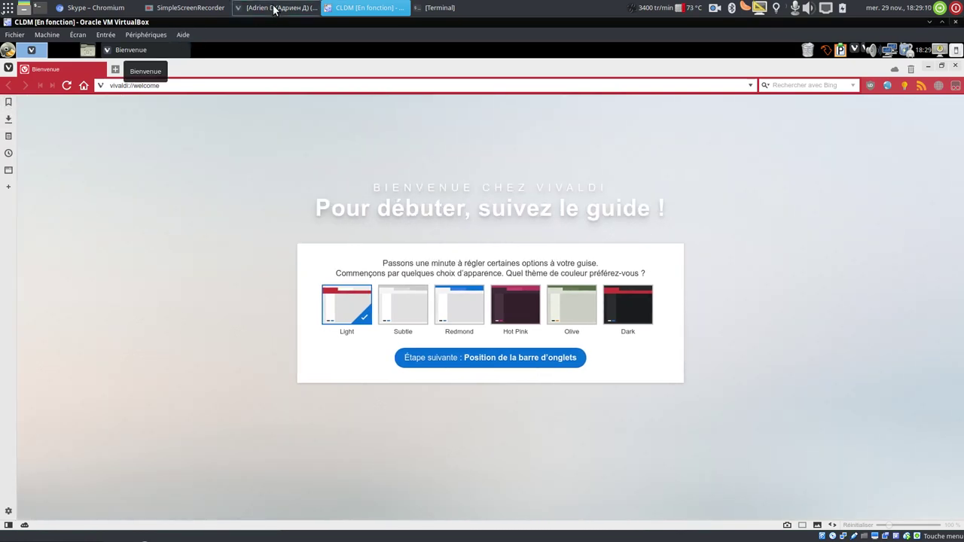
click(275, 9)
click(239, 145)
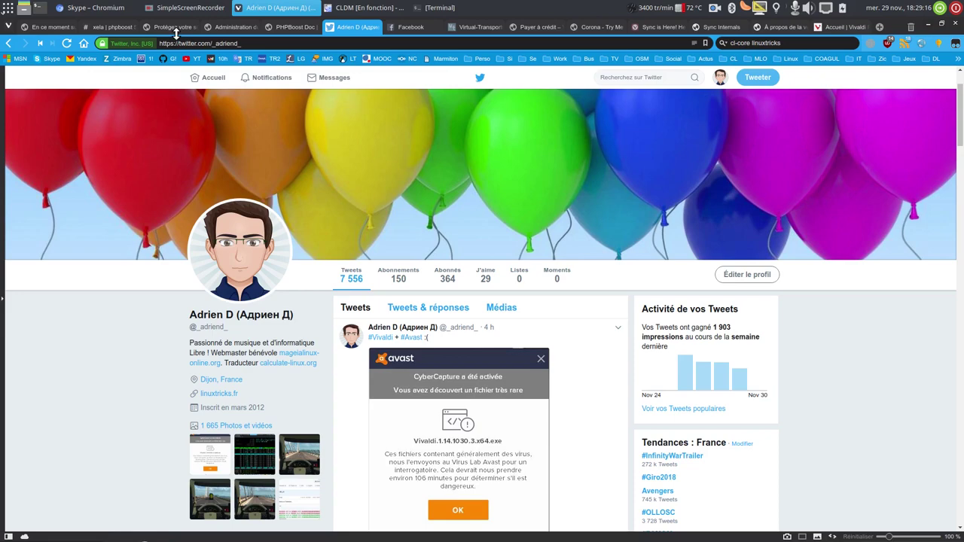
click(346, 8)
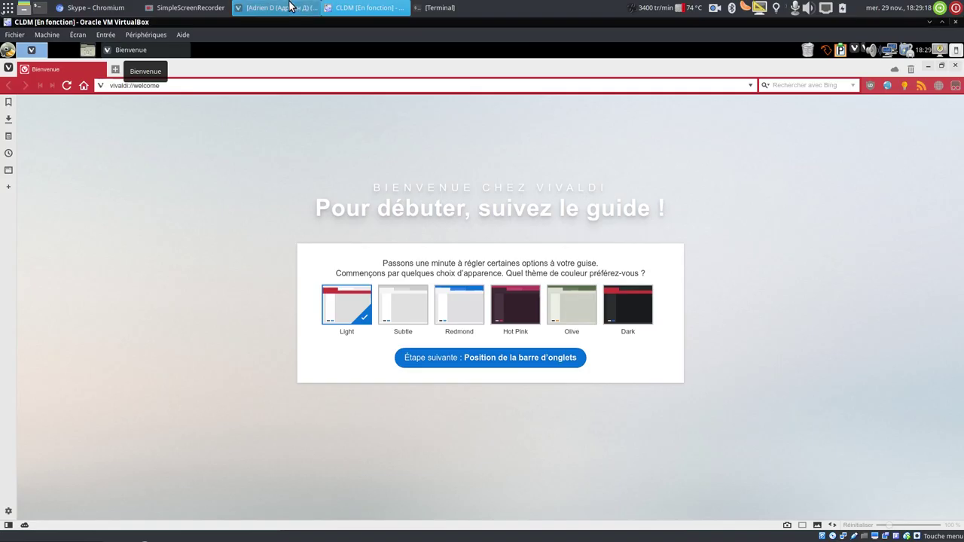
Step: View the synced tabs list and the sync status, then look at the host's Vivaldi window and return to the CLDM virtual machine
click(894, 70)
mouse_move(888, 101)
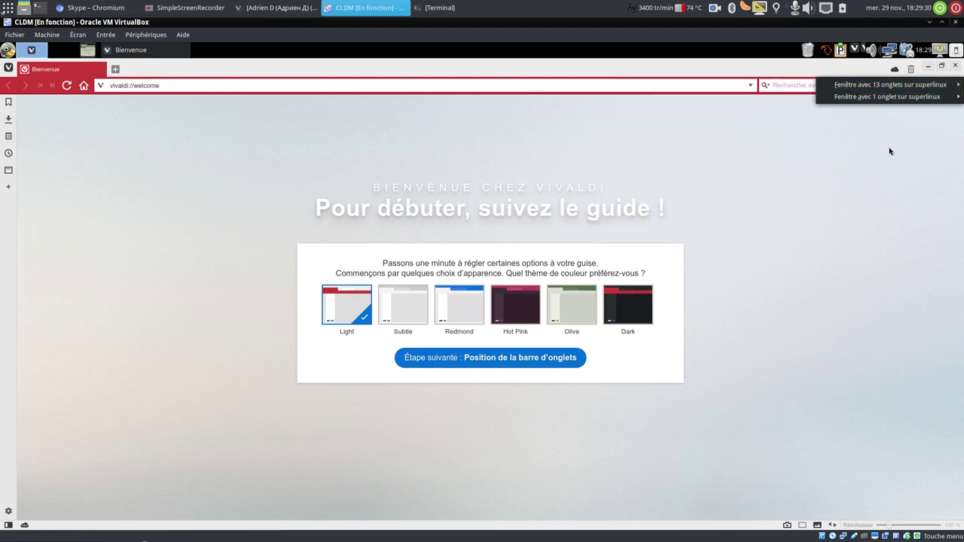
click(889, 152)
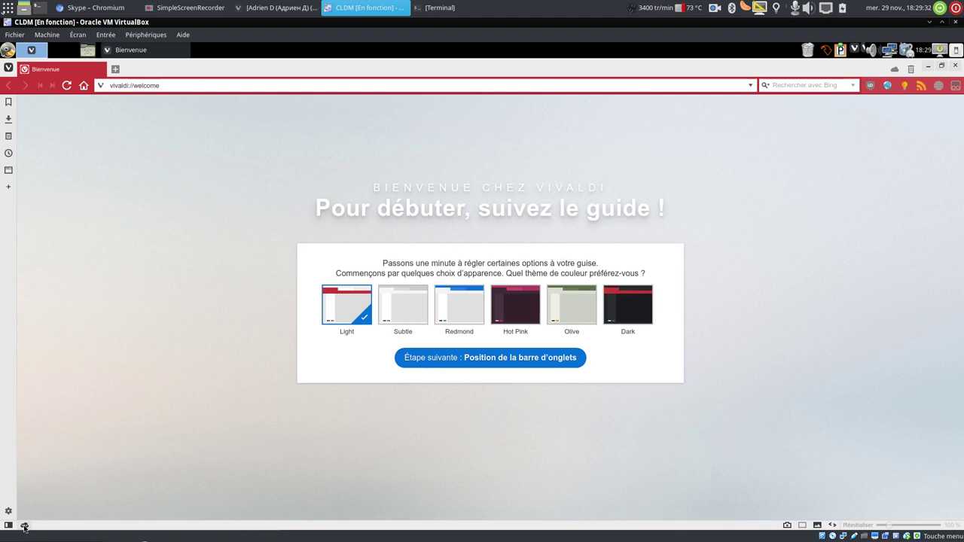
mouse_move(25, 528)
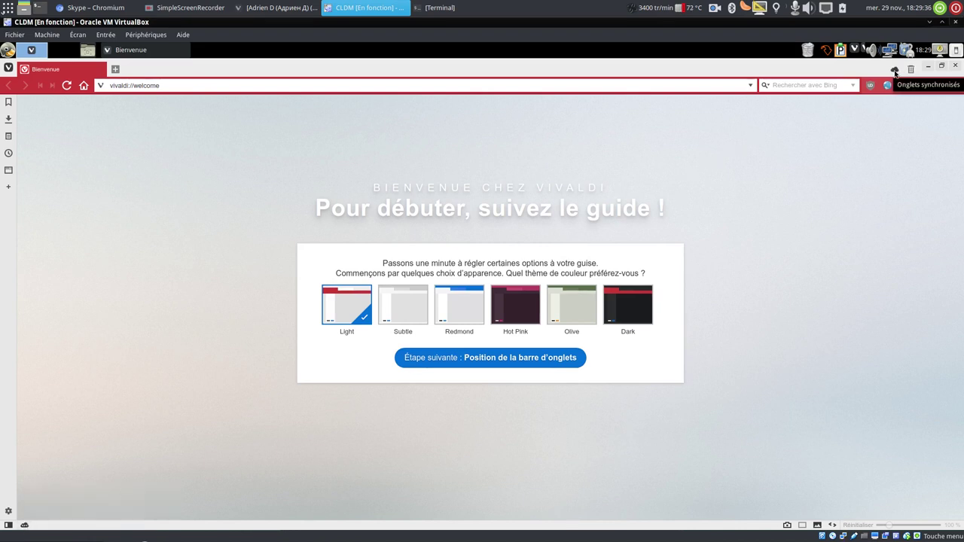
click(279, 8)
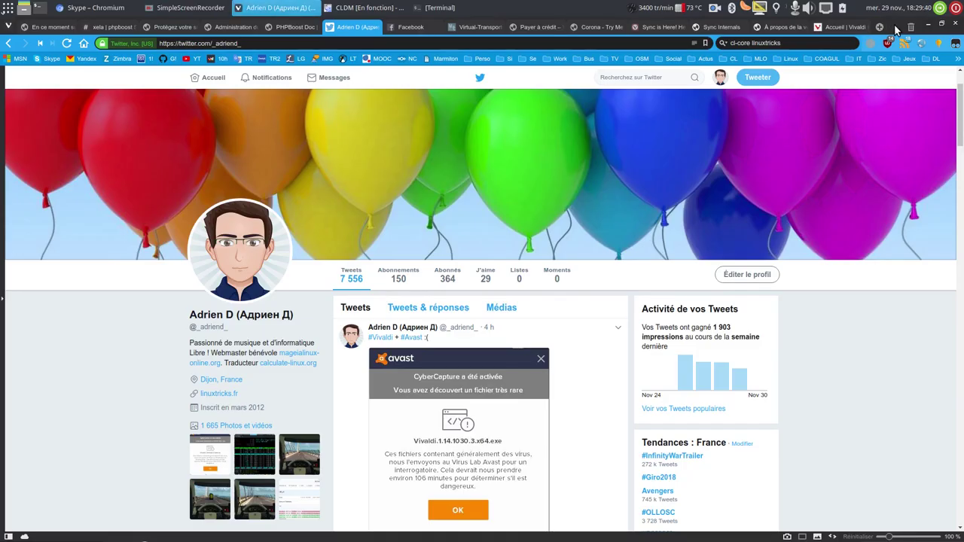
click(253, 8)
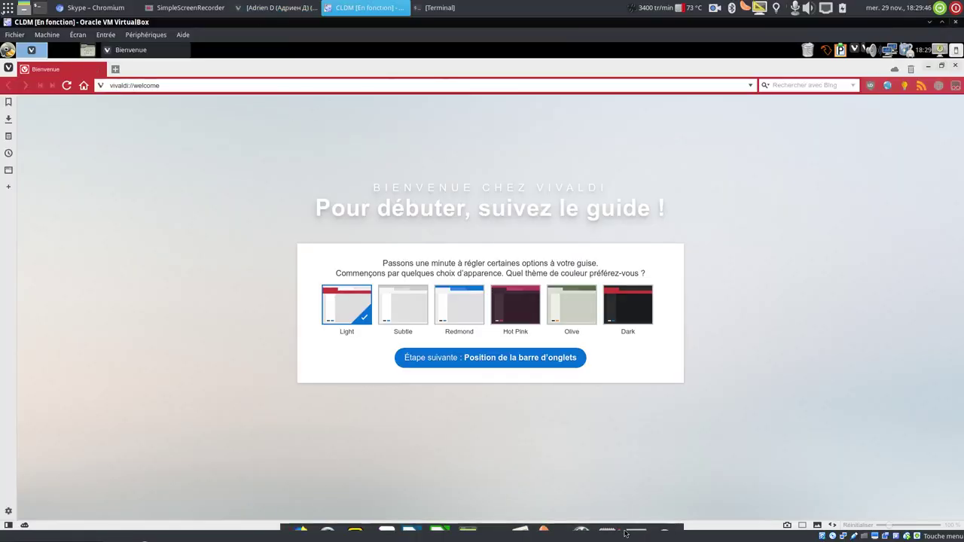
Step: Open a terminal in the CLDM virtual machine, close it and switch to the host's Vivaldi
click(638, 522)
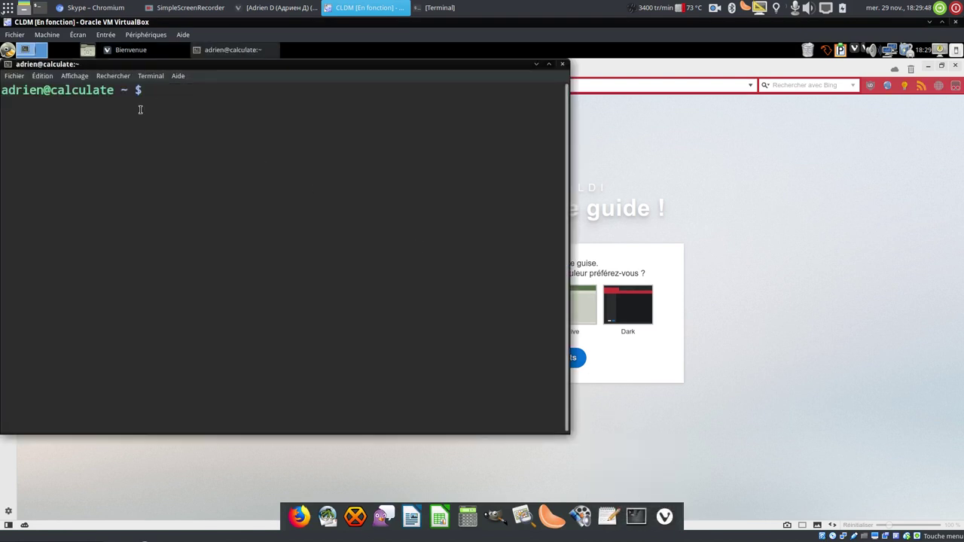
click(561, 64)
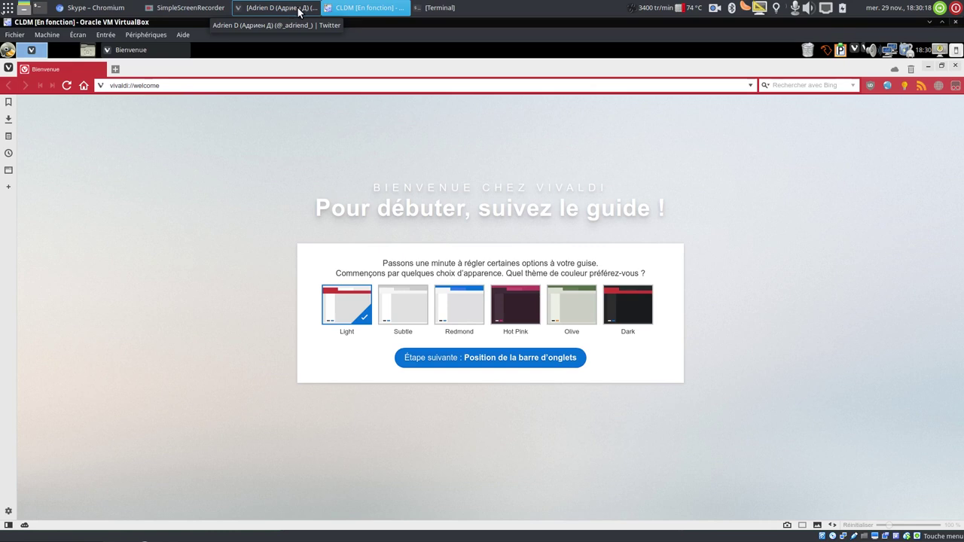
click(299, 9)
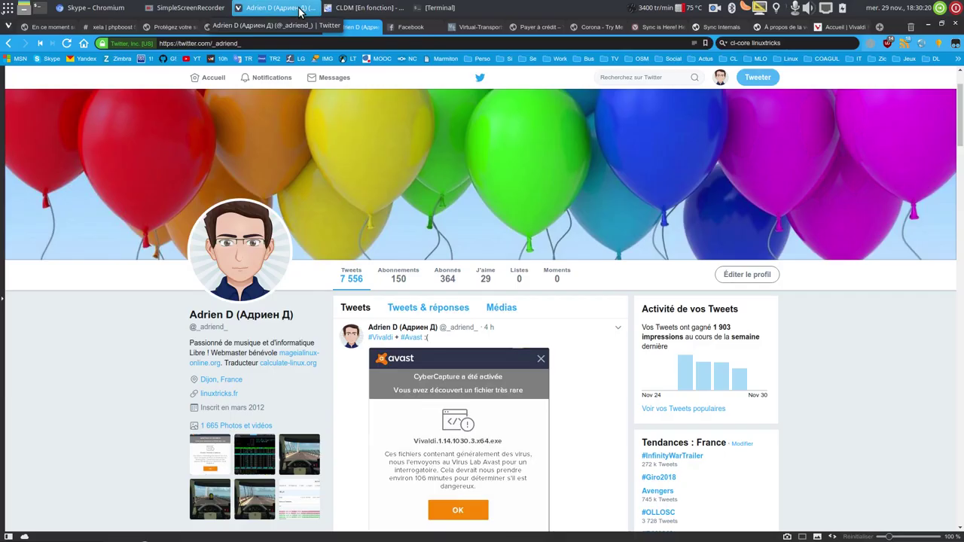